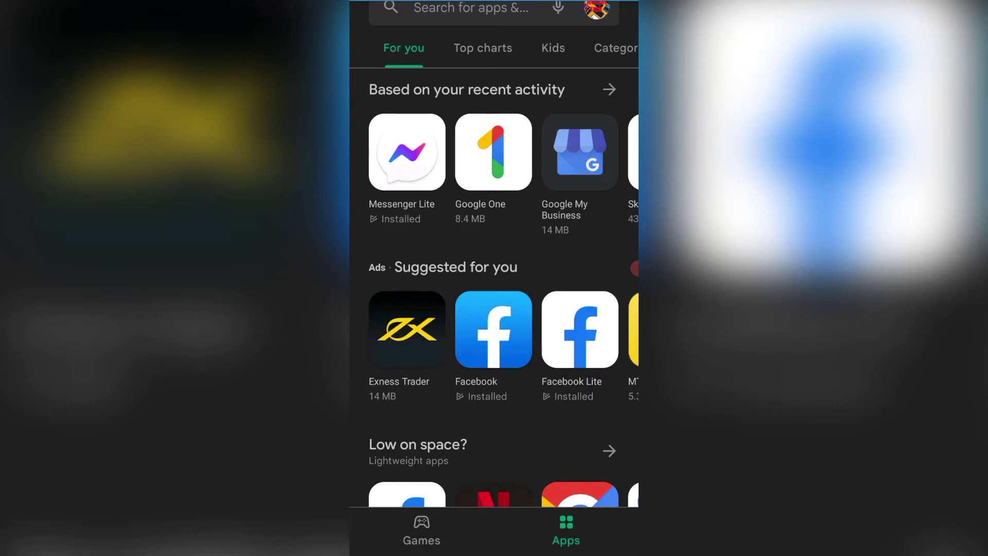
# Search Google Play for 'wech' and install WeChat from the results
pyautogui.click(471, 8)
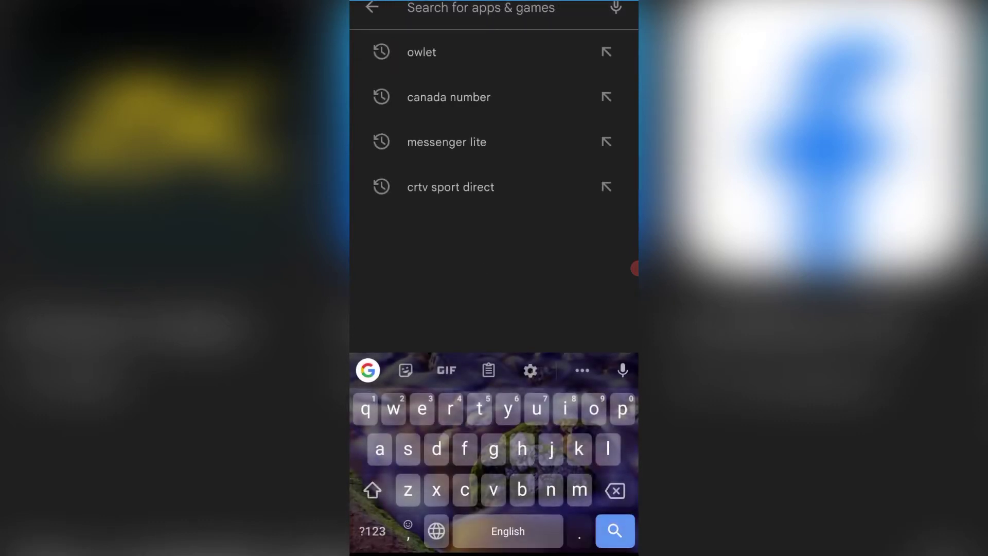
pyautogui.write('wech')
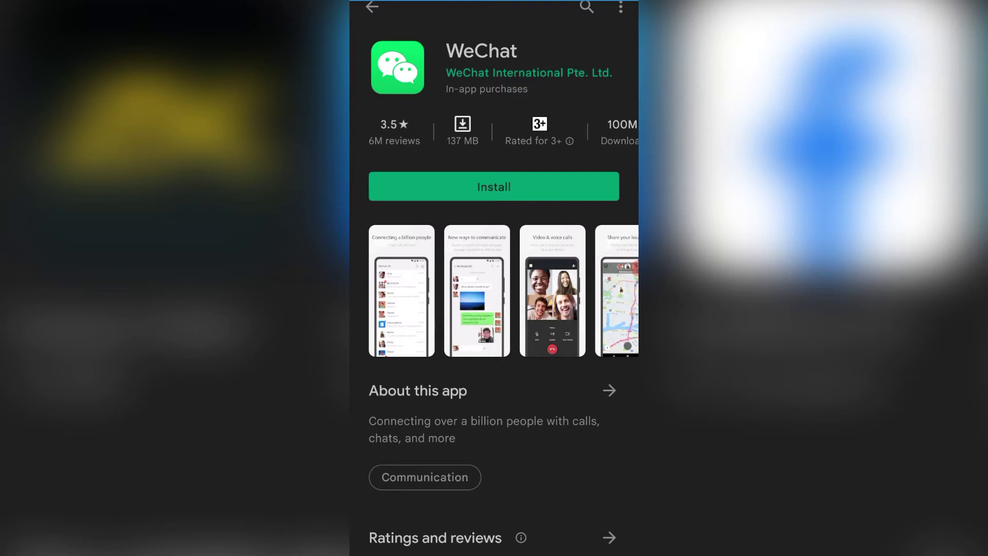
pyautogui.click(494, 186)
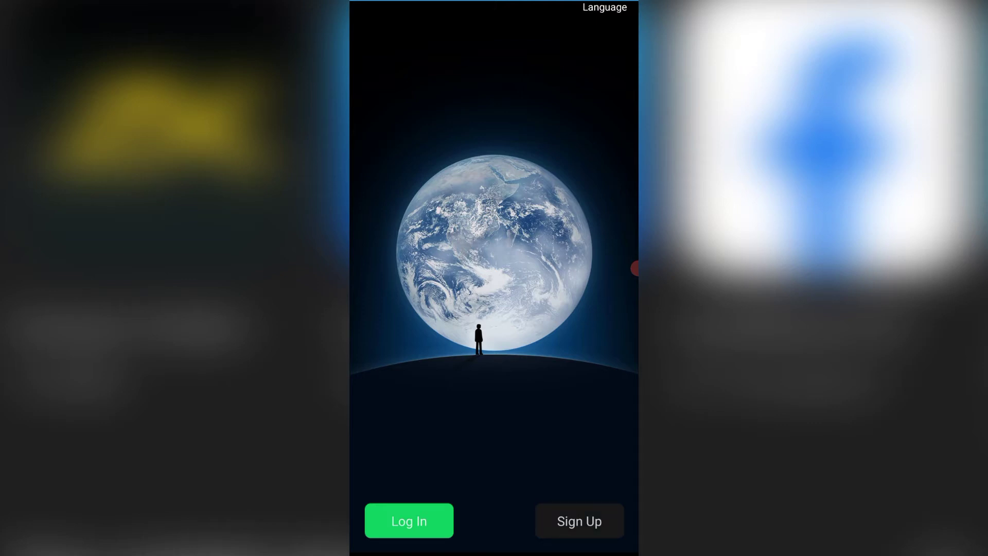
# Start a WeChat sign-up and choose the 'Sign up via Mobile' option
pyautogui.click(580, 521)
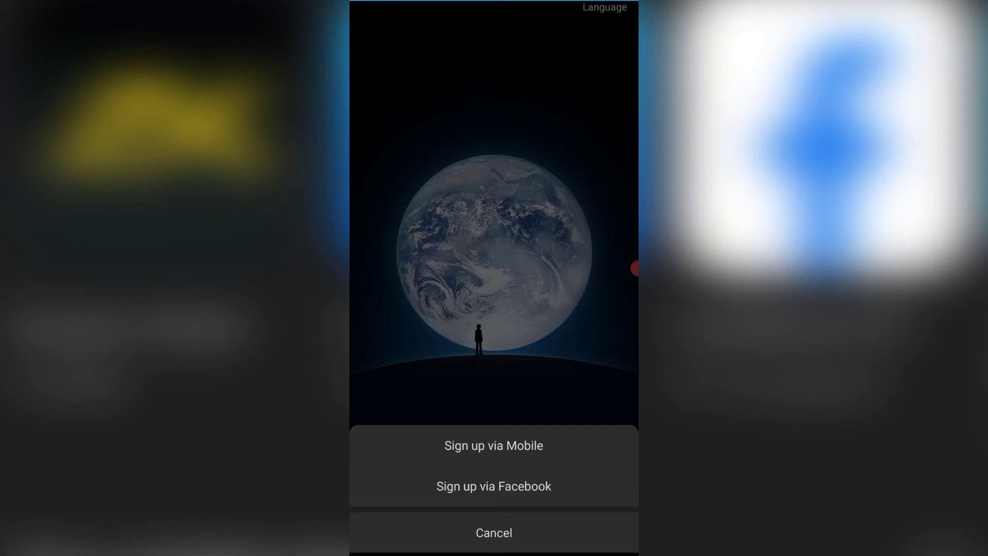
pyautogui.click(493, 446)
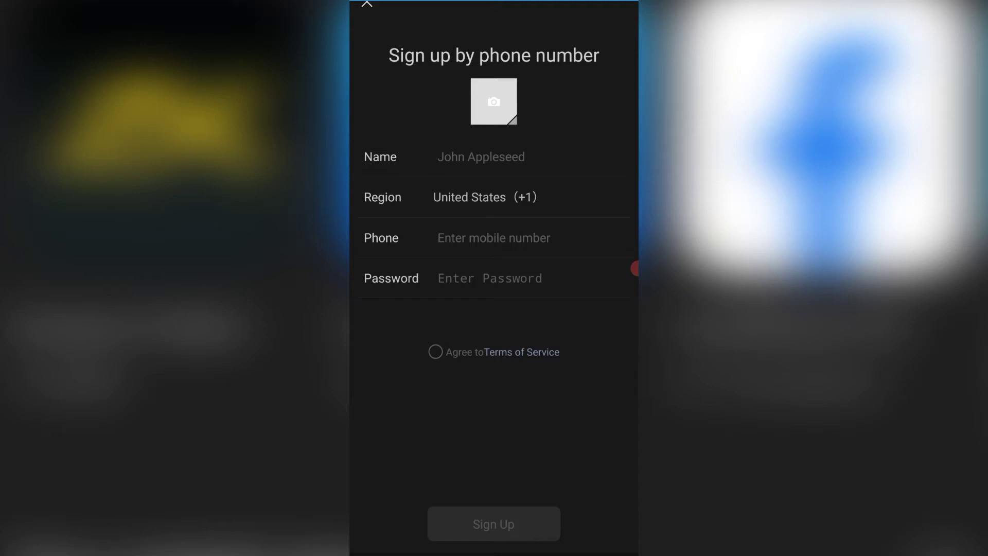
# Change the sign-up region from United States to Cameroon (+237)
pyautogui.click(485, 197)
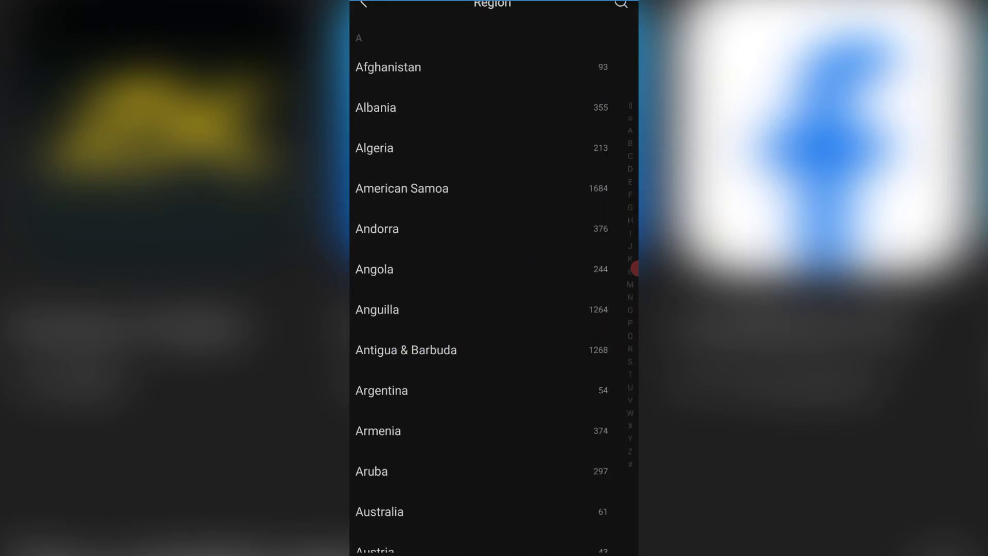
pyautogui.scroll(-10, 494, 291)
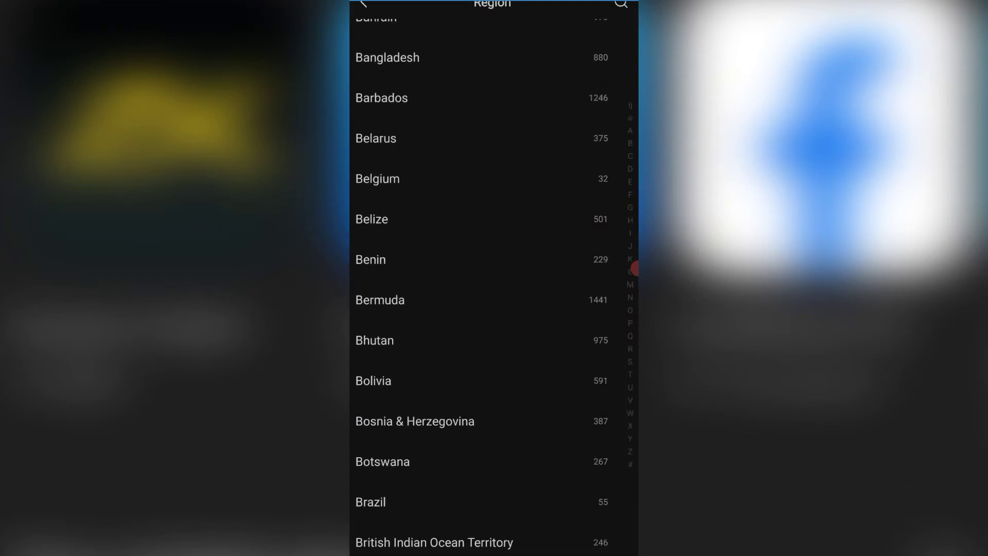
pyautogui.scroll(-10, 481, 281)
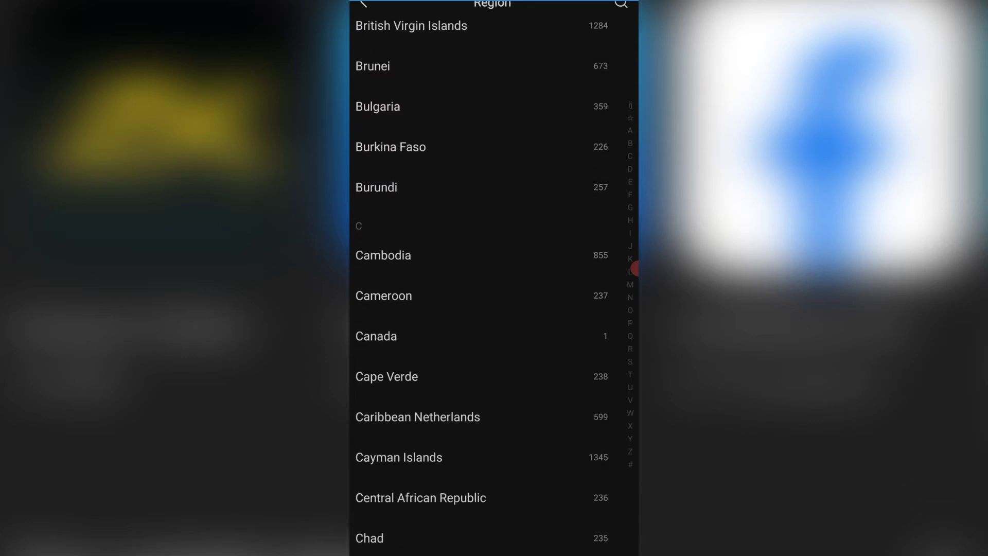
pyautogui.click(383, 296)
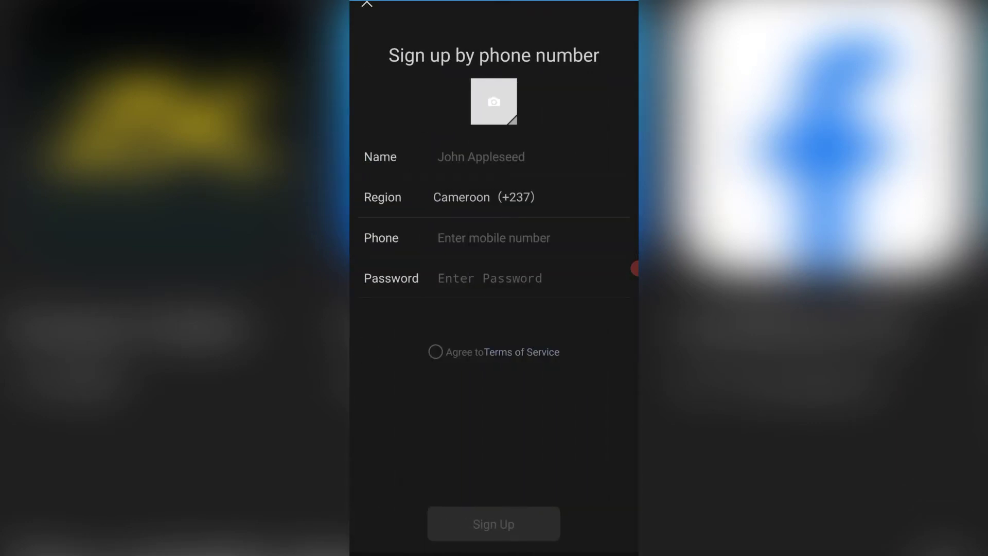
# Enter the display name, phone number and account password, and agree to the Terms of Service
pyautogui.click(481, 156)
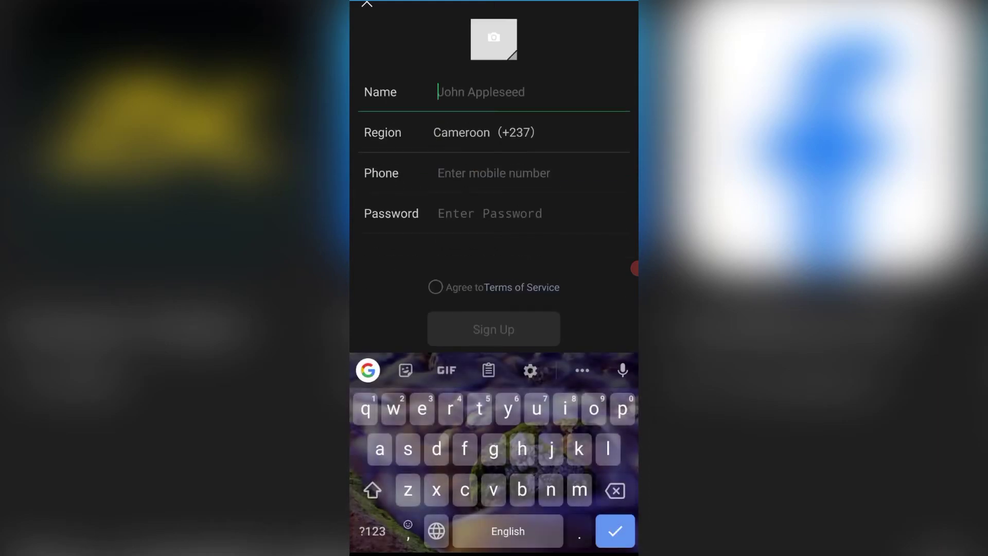
pyautogui.write('elec')
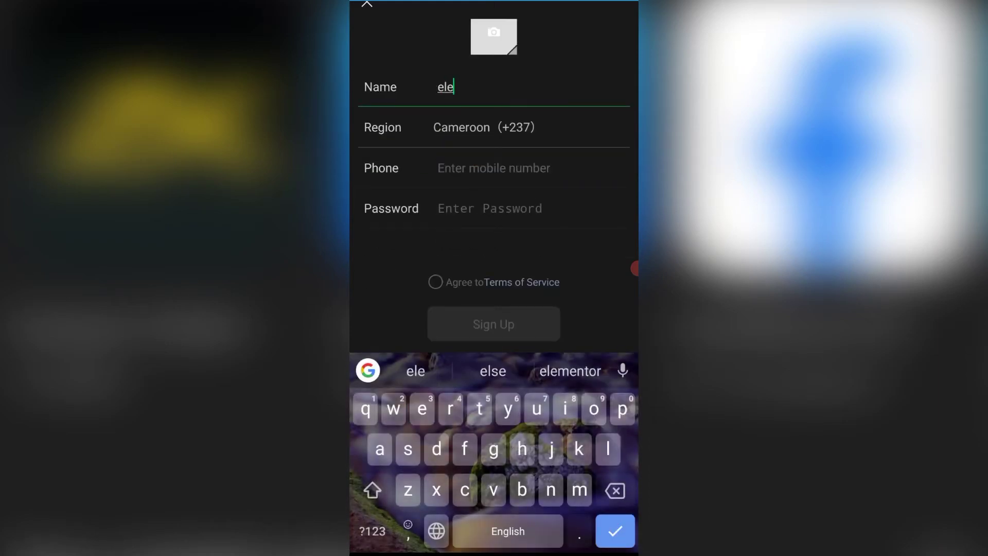
pyautogui.click(492, 371)
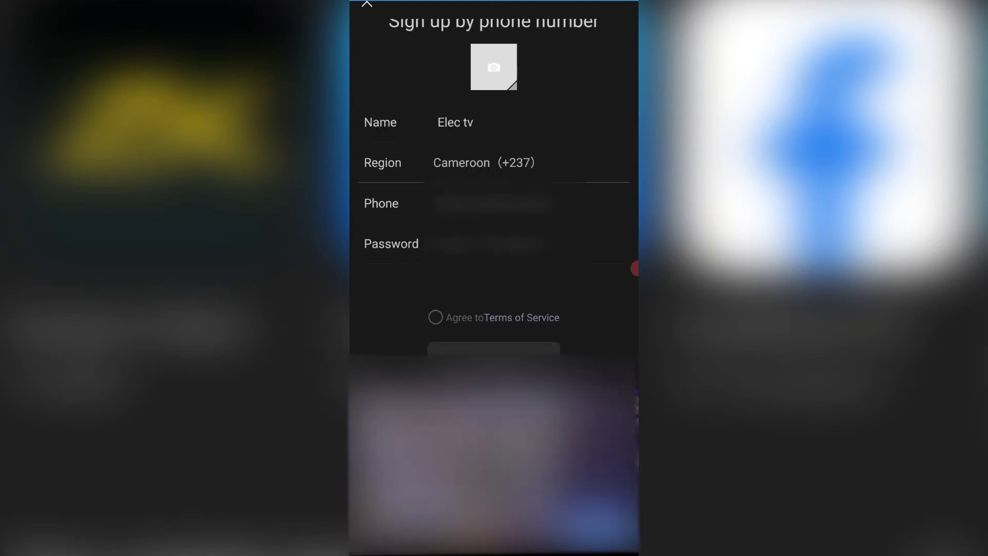
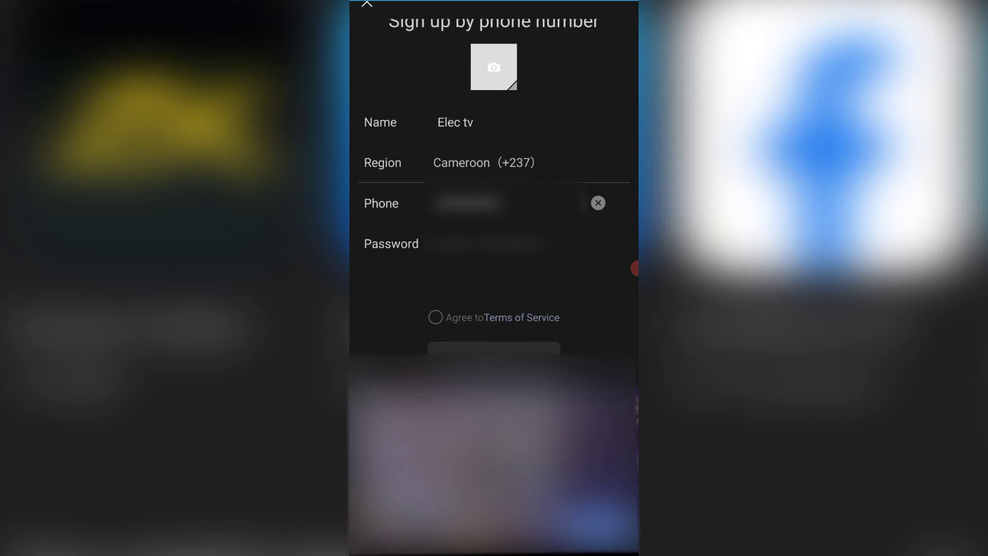
pyautogui.click(494, 243)
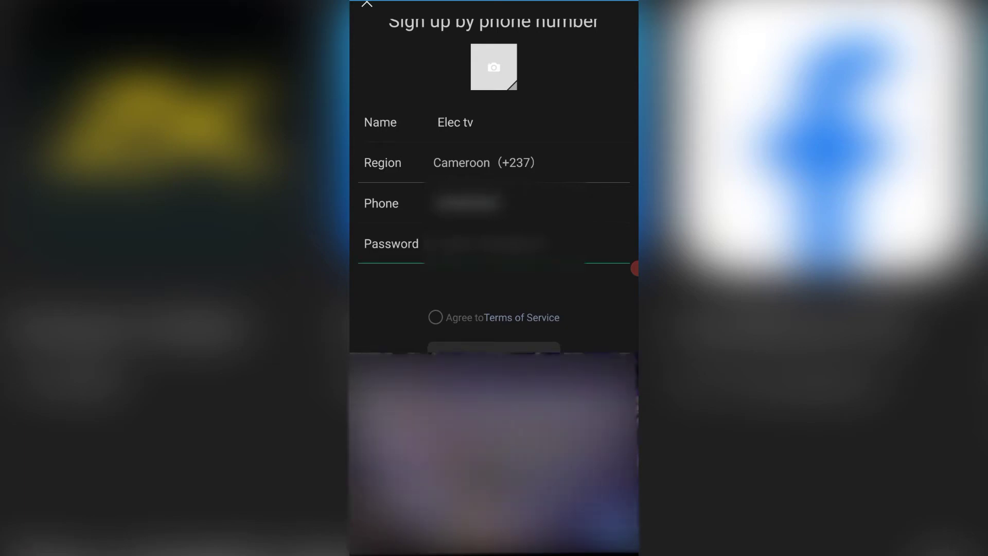
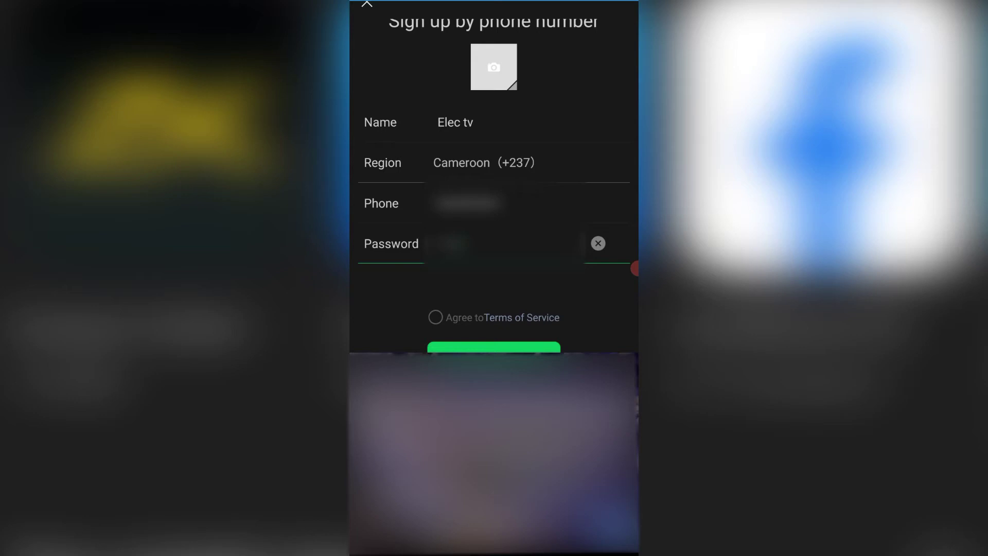
pyautogui.click(435, 317)
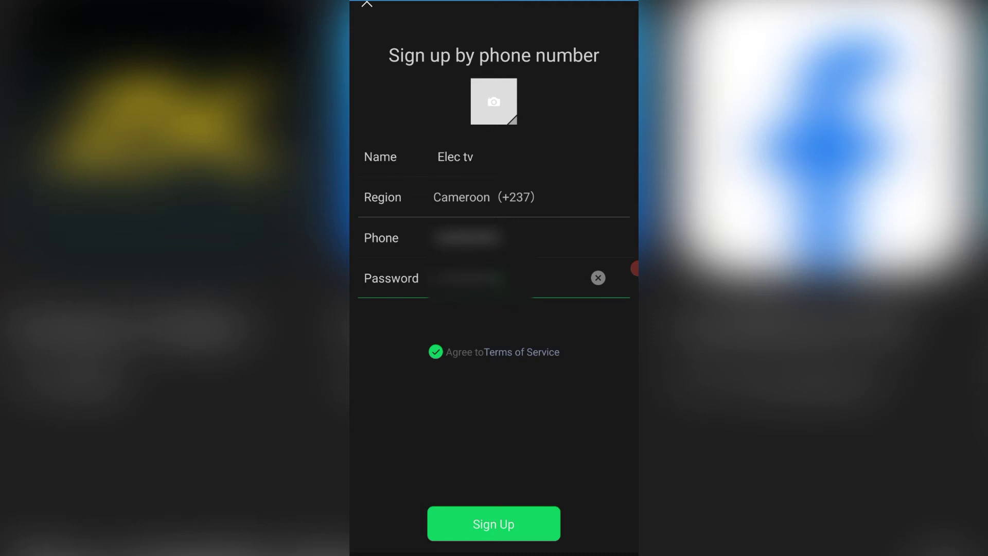
# Submit the sign-up form and accept the Privacy Policy terms to continue
pyautogui.click(493, 524)
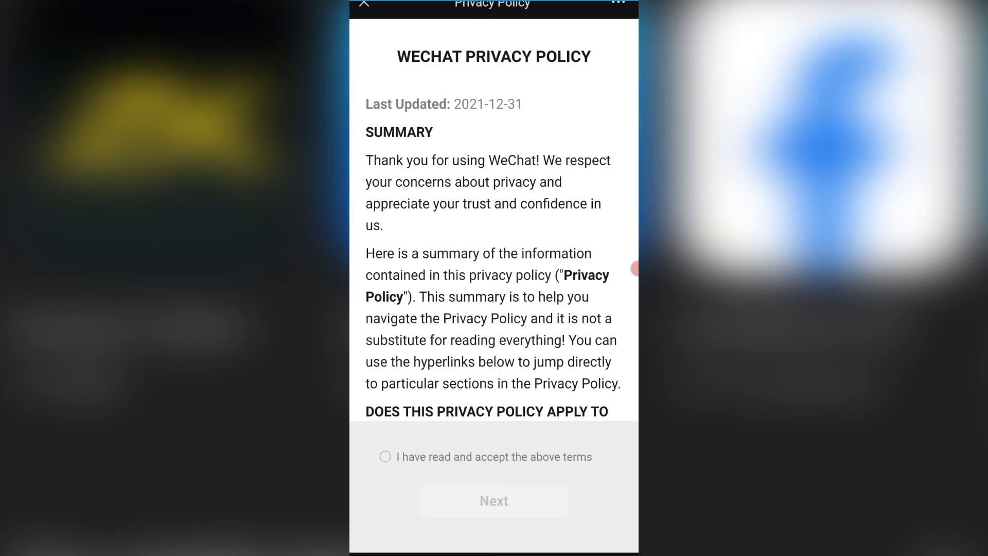
pyautogui.scroll(-15, 634, 268)
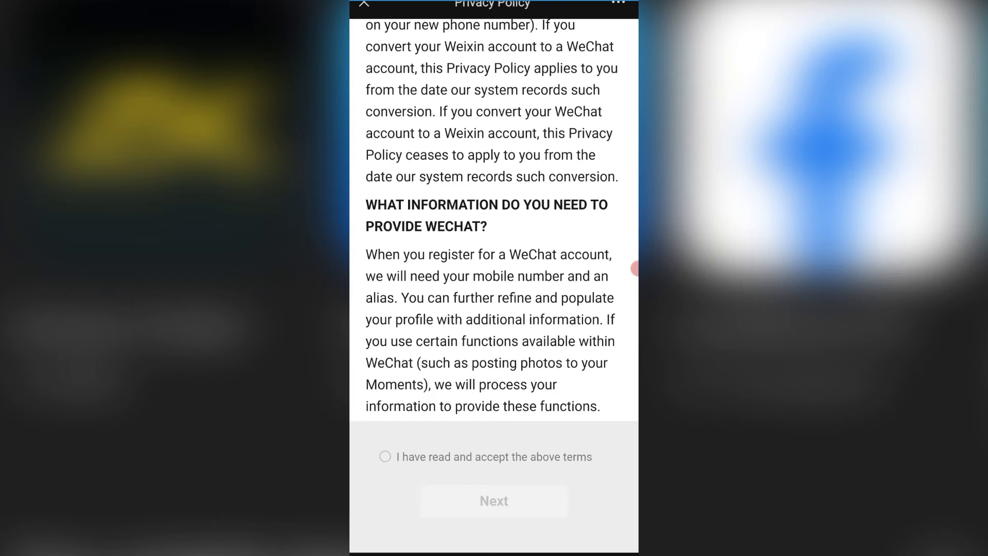
pyautogui.click(385, 457)
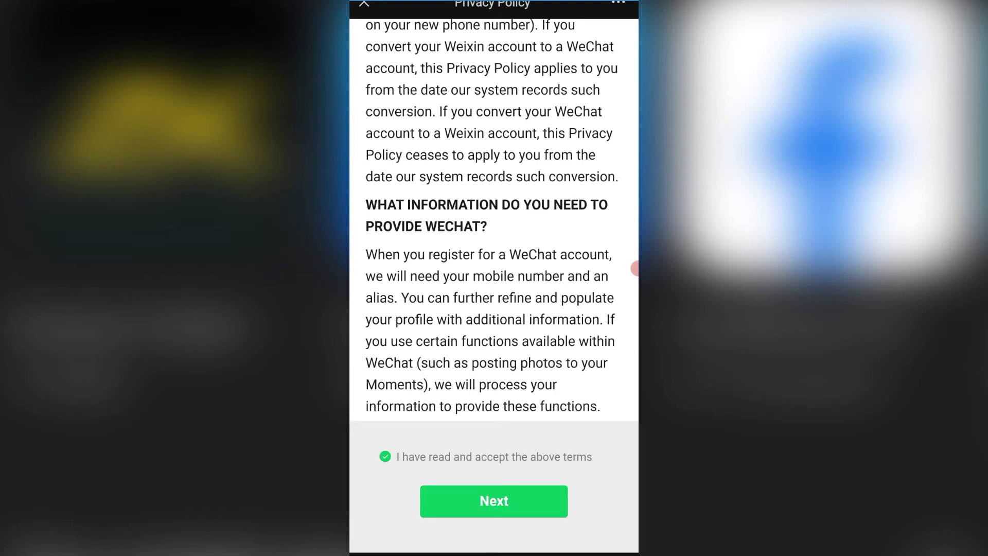
pyautogui.click(494, 501)
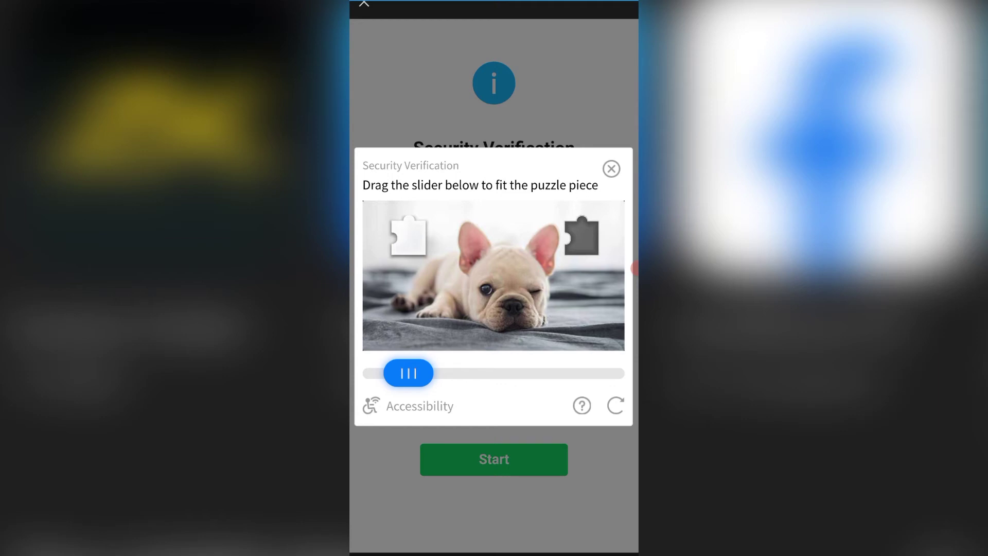
# Drag the slider so the puzzle piece fits its slot in Security Verification
pyautogui.moveTo(408, 372); pyautogui.dragTo(582, 373)
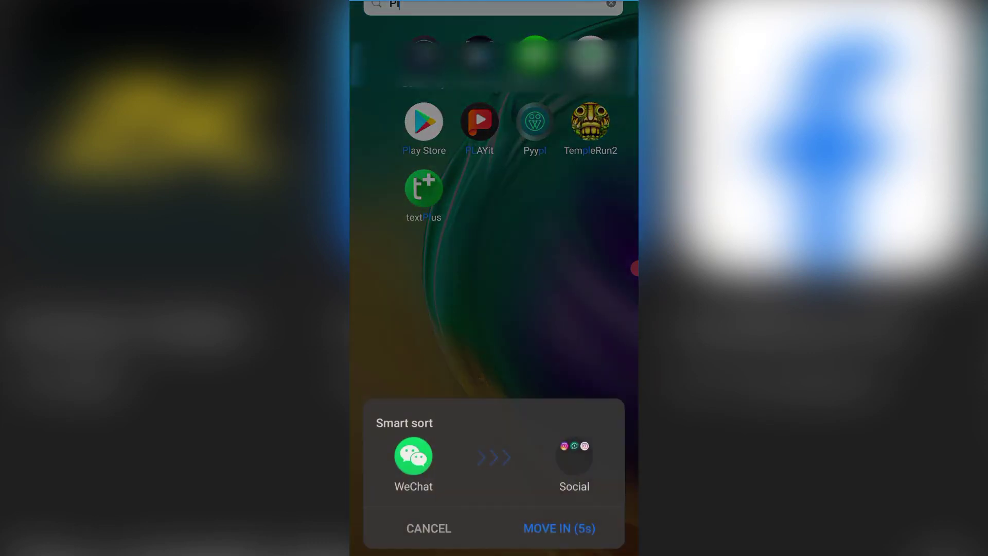
# Dismiss the Smart sort suggestion and copy the WeChat code from the latest SMS
pyautogui.press('Escape')
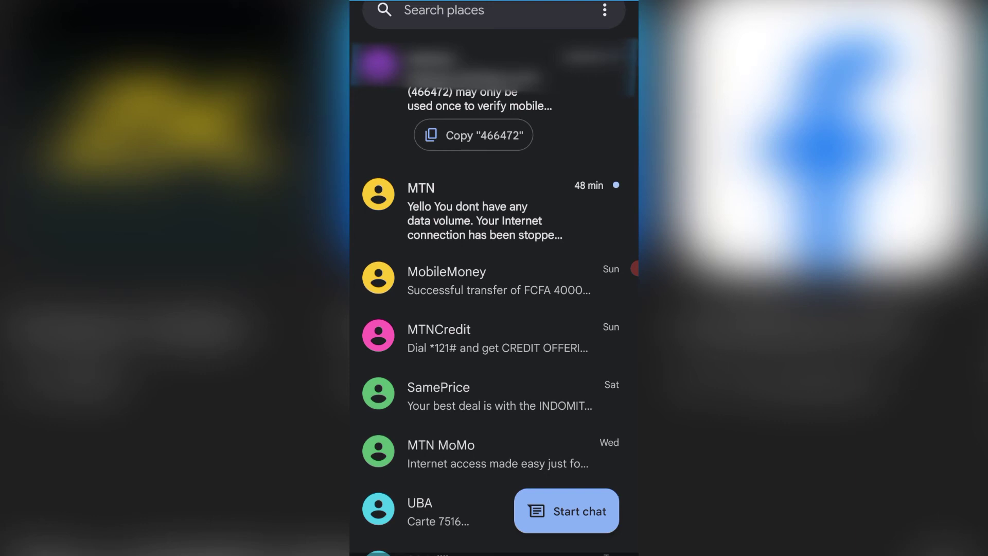
pyautogui.click(473, 135)
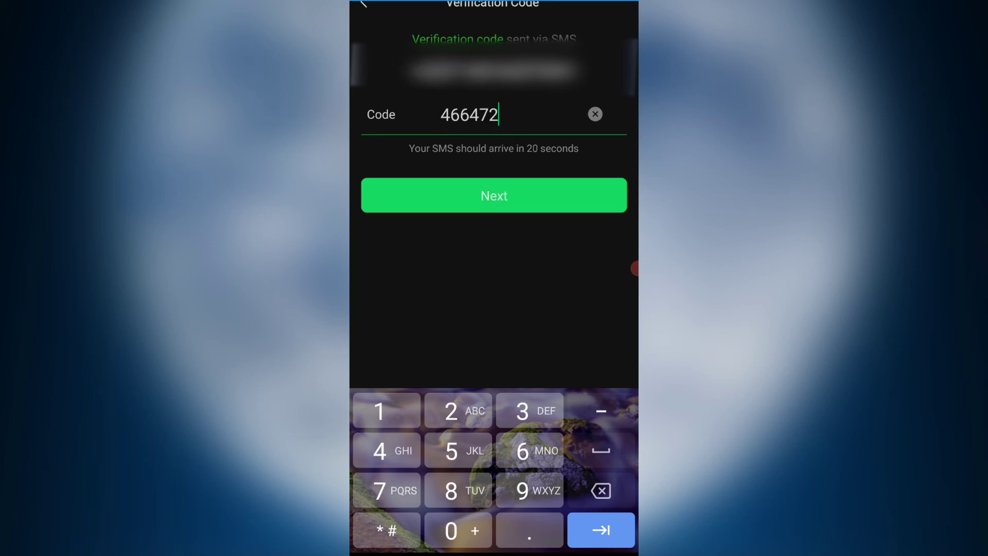
# Submit the pasted SMS verification code to complete WeChat registration
pyautogui.click(494, 195)
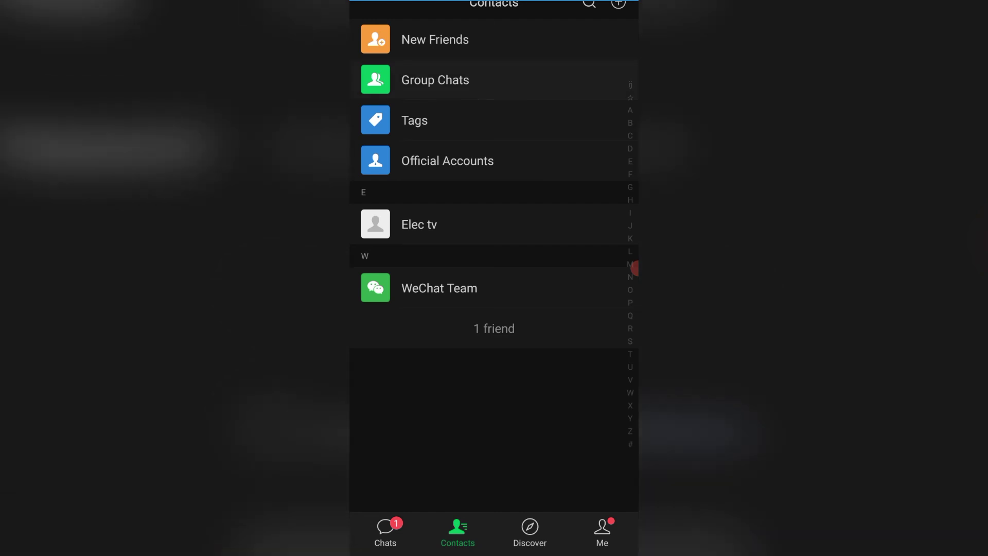
pyautogui.click(435, 80)
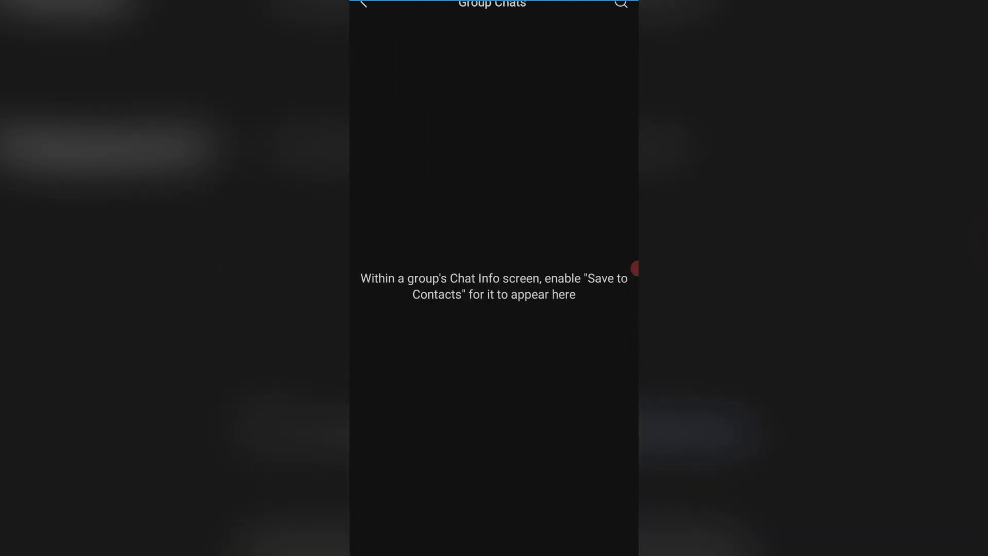
pyautogui.press('Escape')
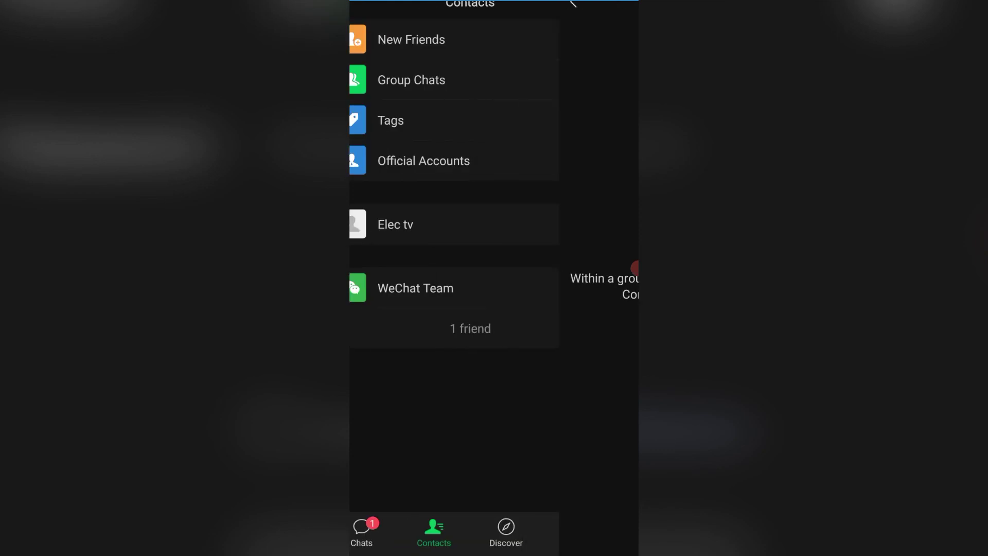